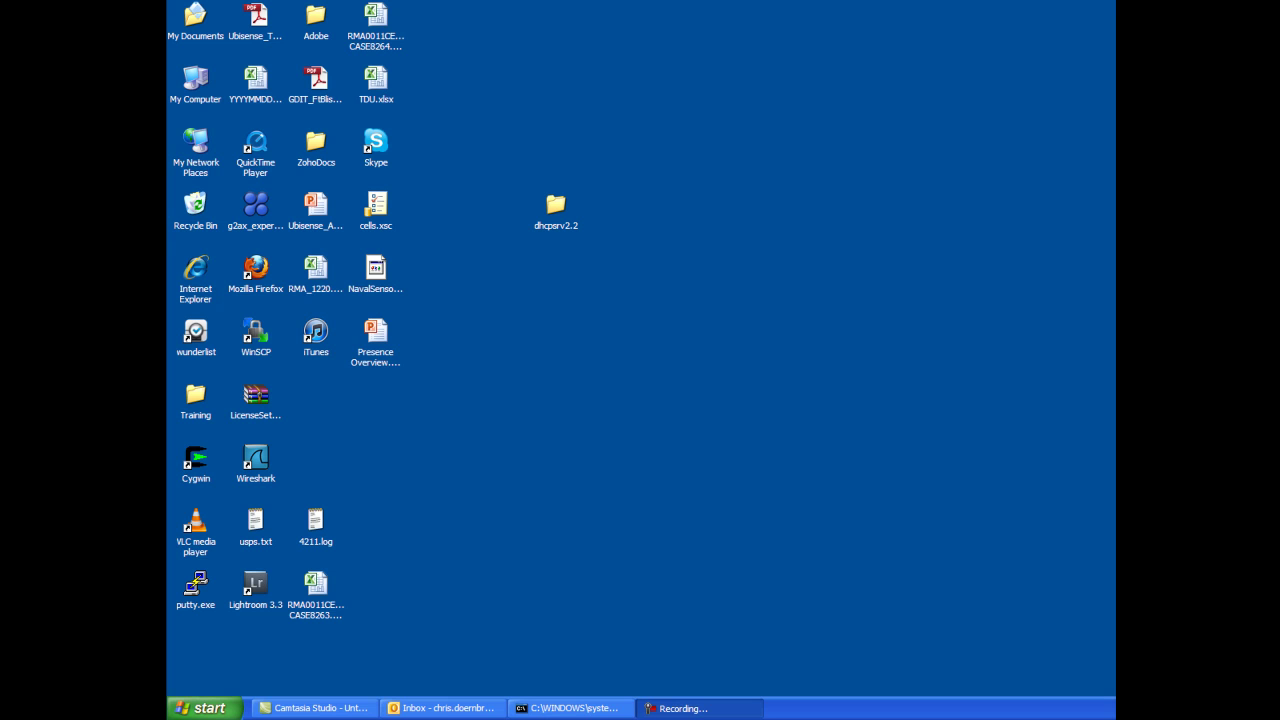
# Step: Give Local Area Connection's TCP/IP the static address 192.168.0.1, mask 255.255.255.0, and close the dialogs
pyautogui.click(217, 709)
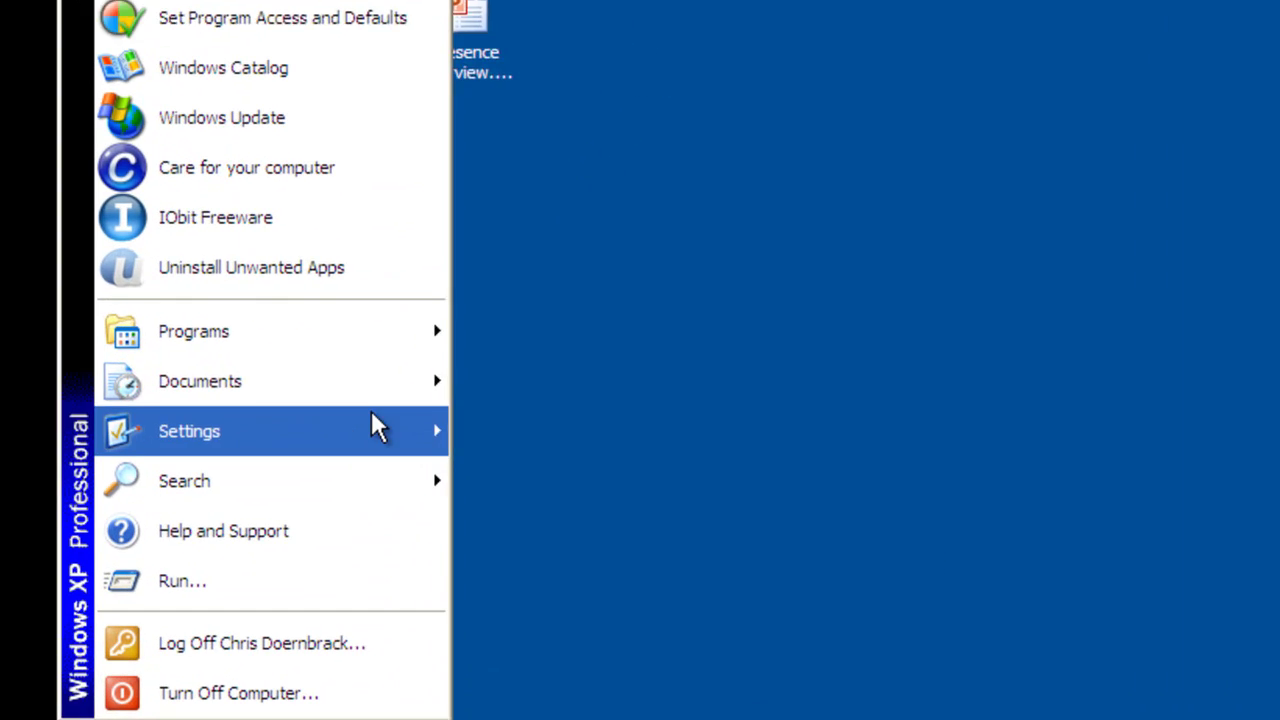
pyautogui.moveTo(198, 453)
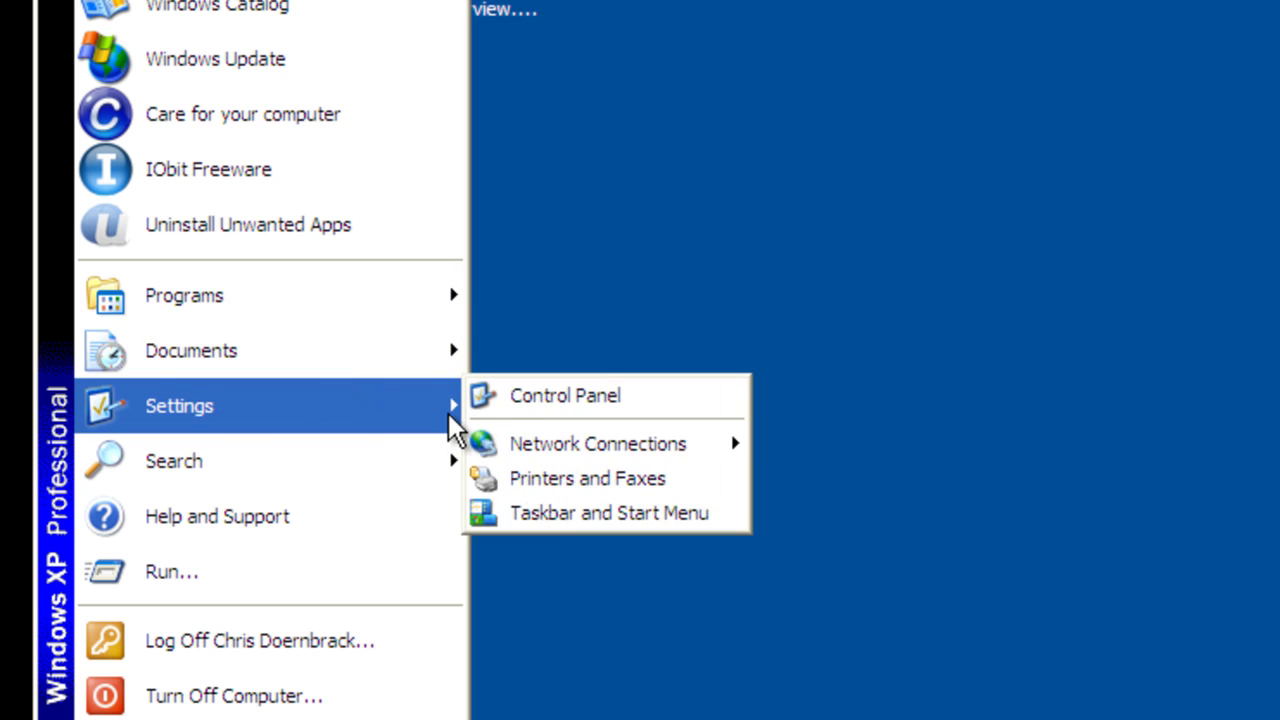
pyautogui.moveTo(545, 485)
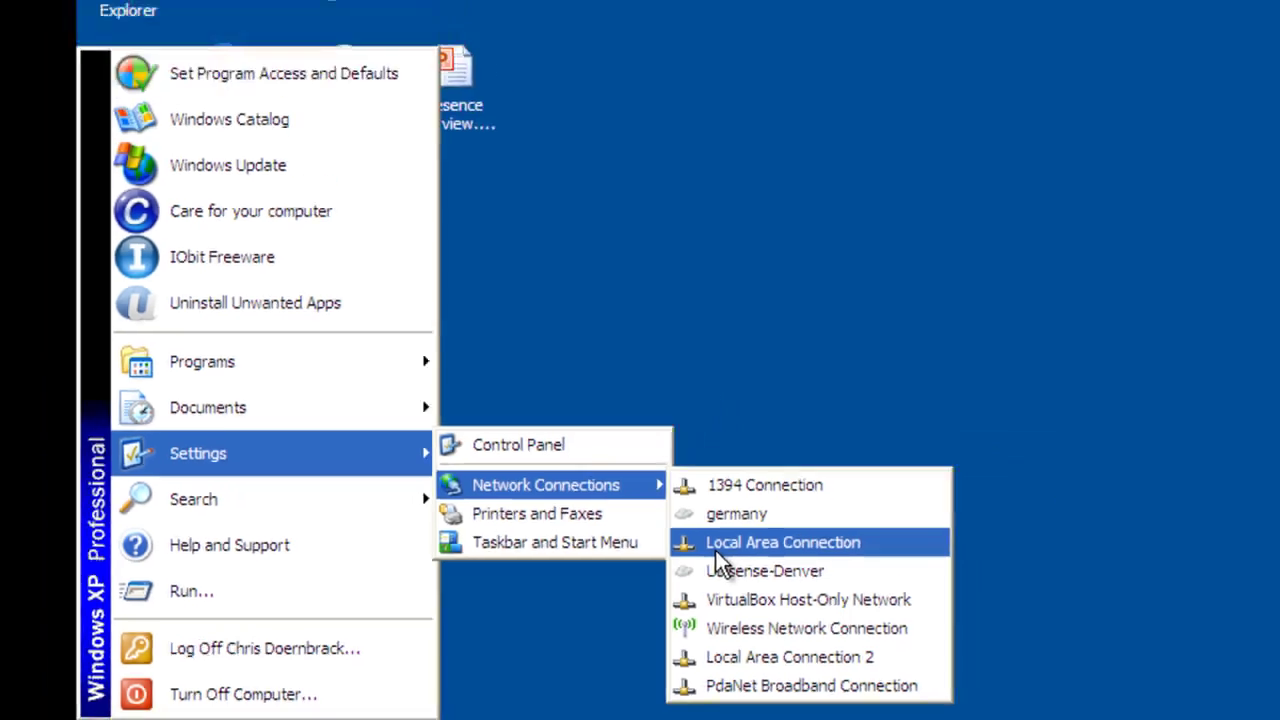
pyautogui.click(802, 522)
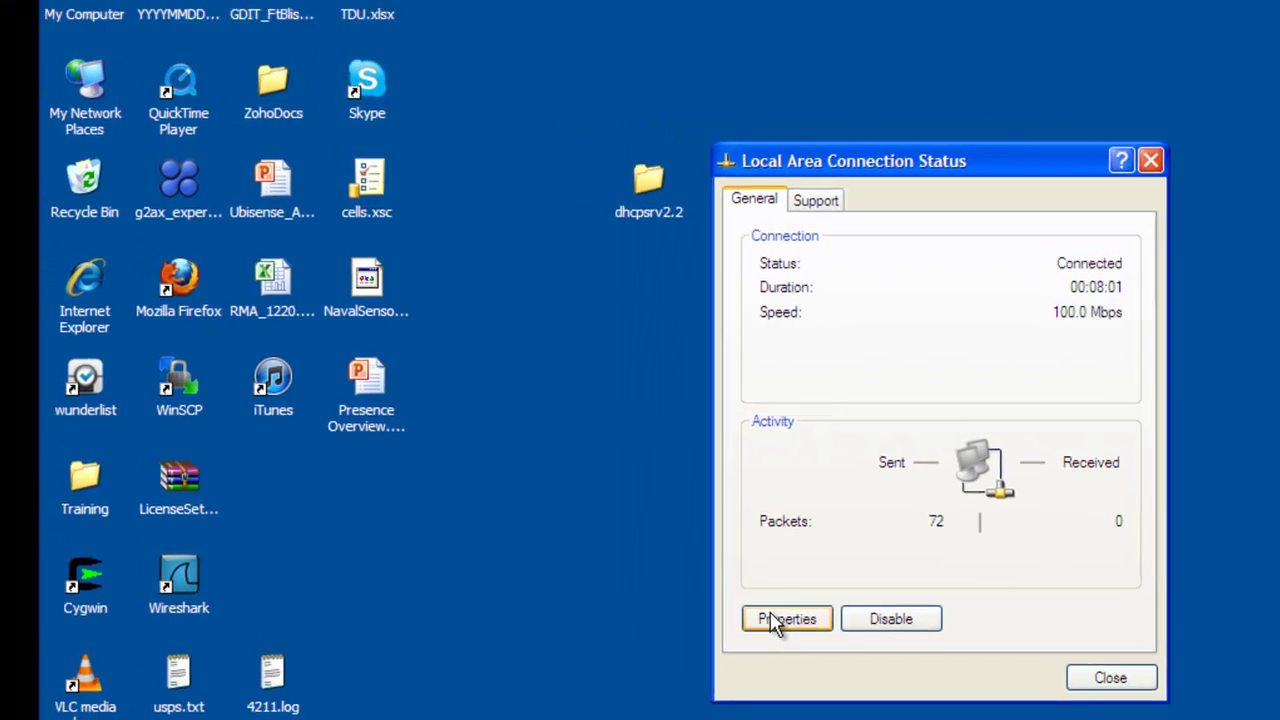
pyautogui.click(690, 562)
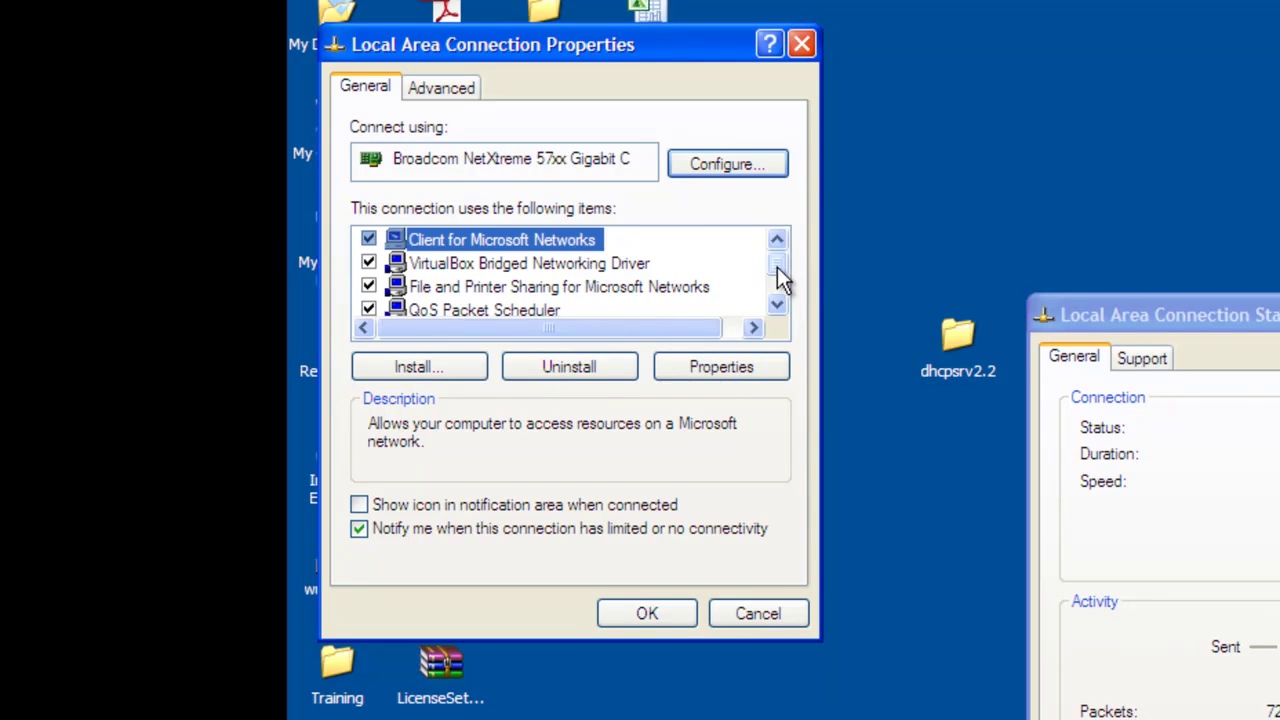
pyautogui.moveTo(776, 277); pyautogui.dragTo(776, 294)
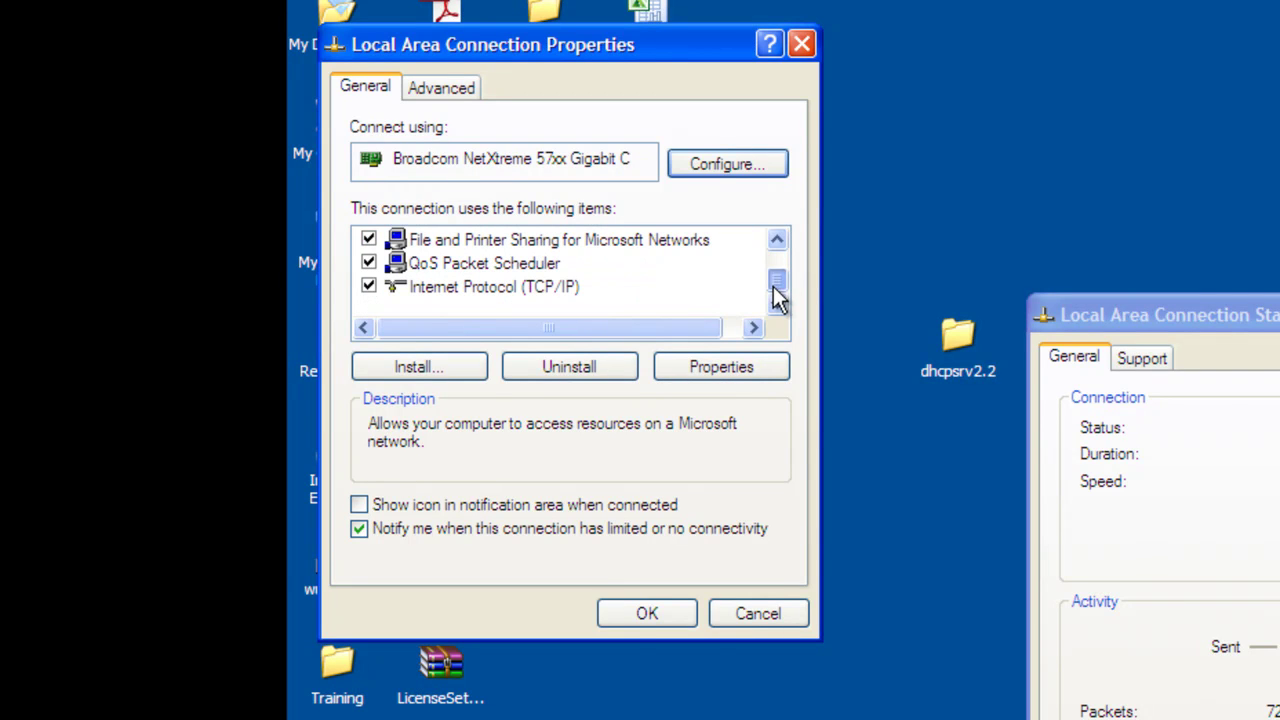
pyautogui.click(572, 290)
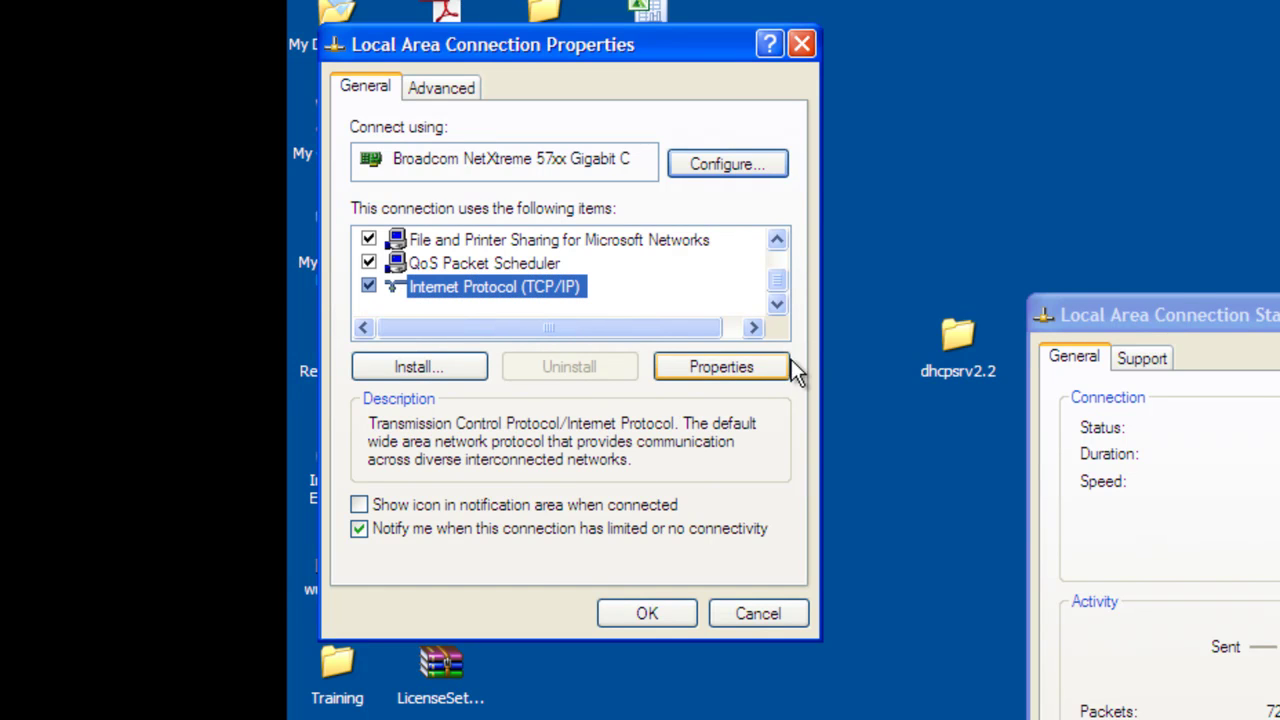
pyautogui.click(750, 375)
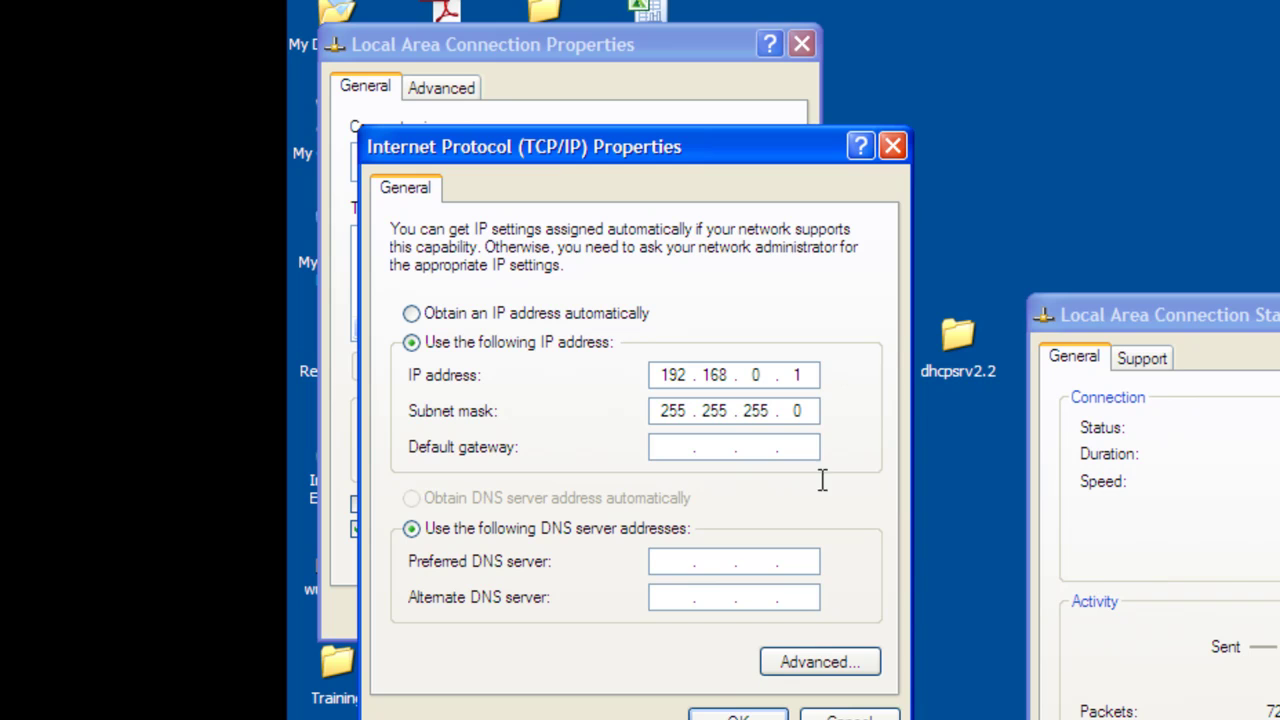
pyautogui.click(737, 716)
pyautogui.click(666, 616)
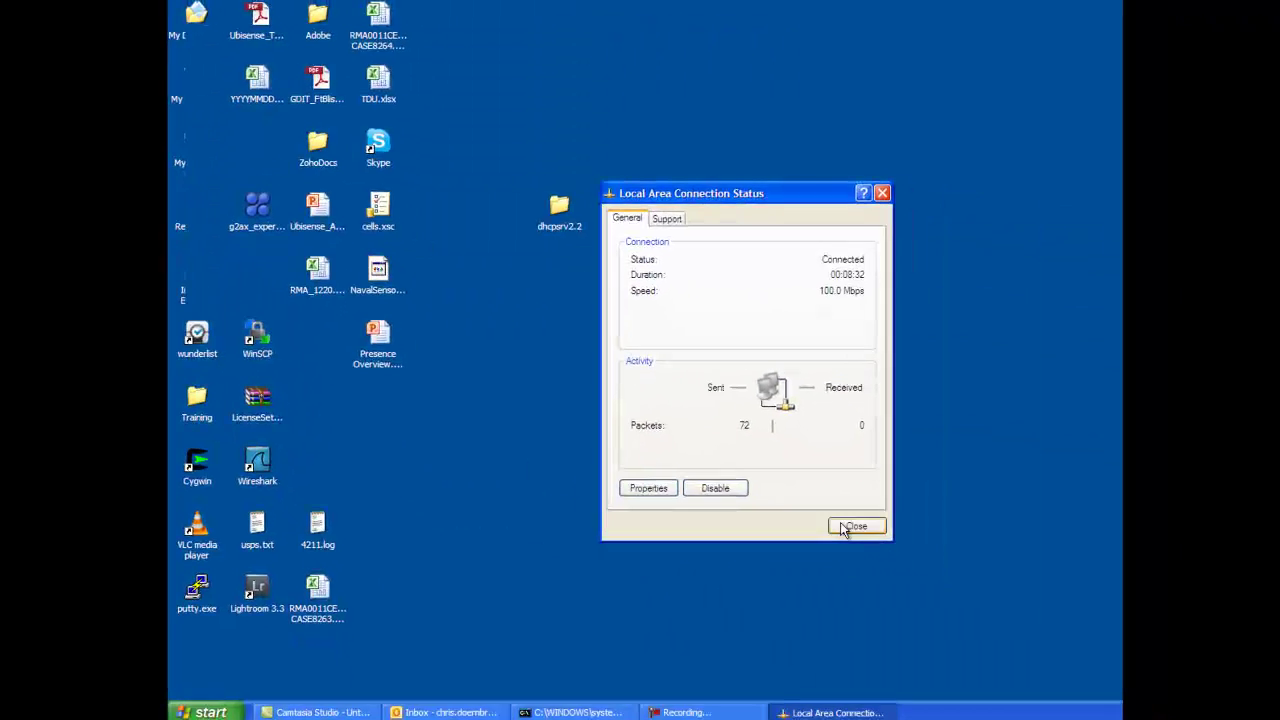
pyautogui.click(846, 527)
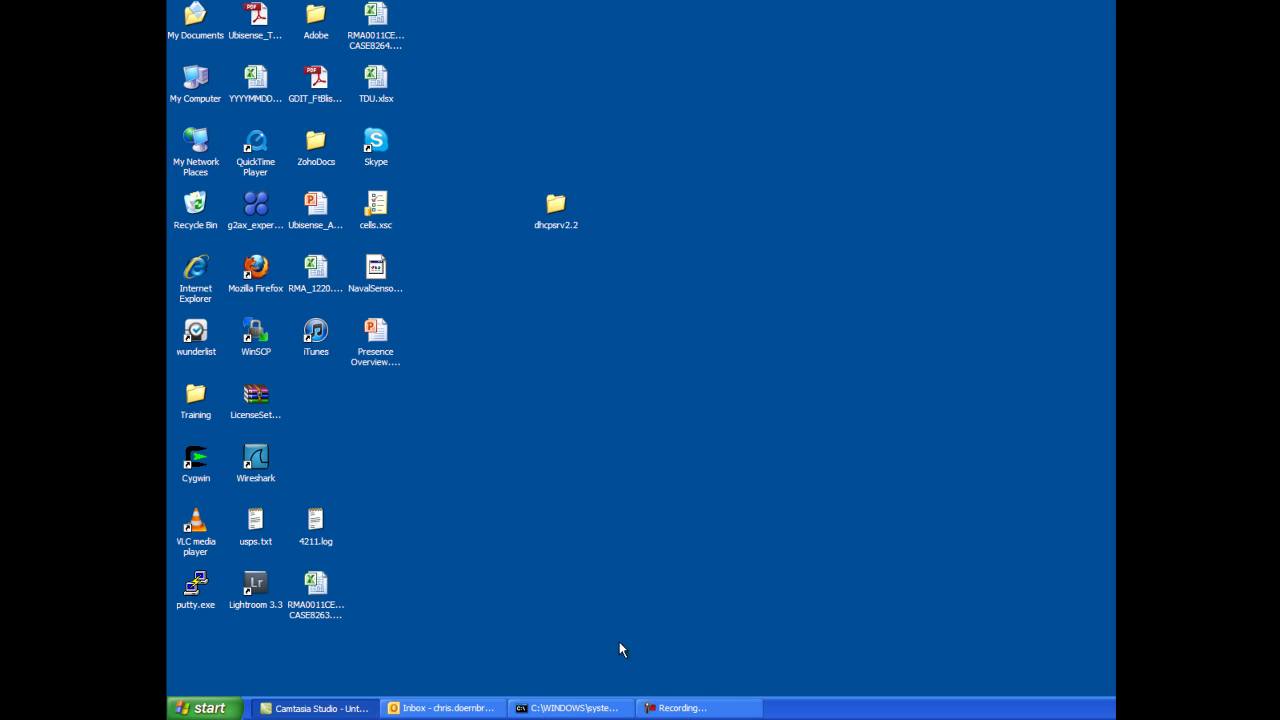
# Step: Run ipconfig to confirm 192.168.0.1 / 255.255.255.0, then minimize the console
pyautogui.click(593, 707)
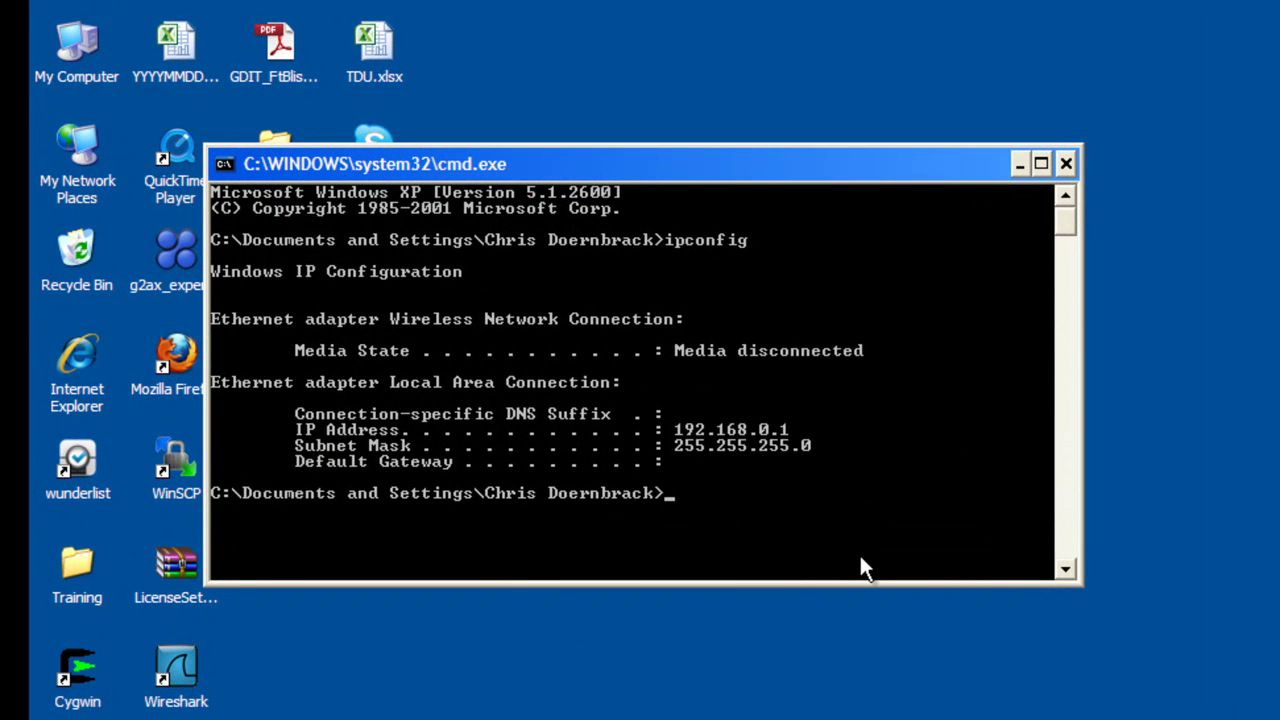
pyautogui.write('ipconf')
pyautogui.write('ig')
pyautogui.press('Return')
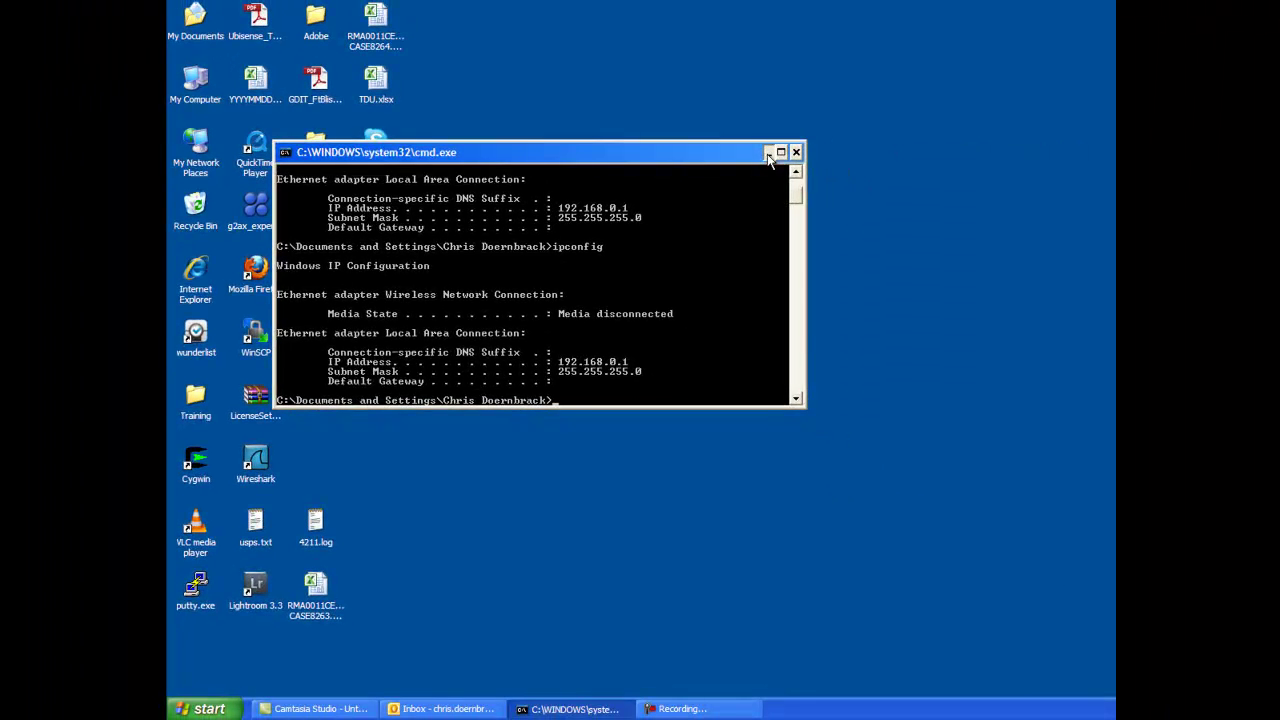
pyautogui.click(767, 154)
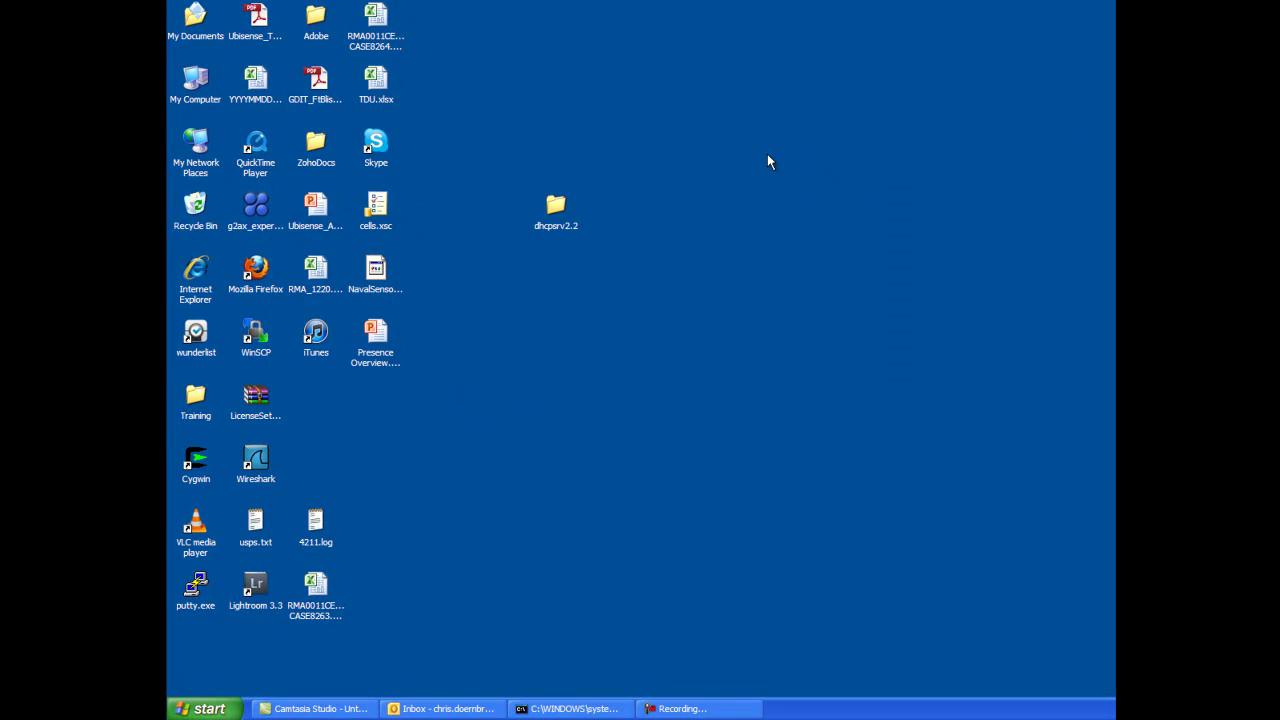
# Step: Launch dhcpwiz.exe from the dhcpsrv2.2 folder and pick Local Area Connection as the server's network card
pyautogui.doubleClick(561, 208)
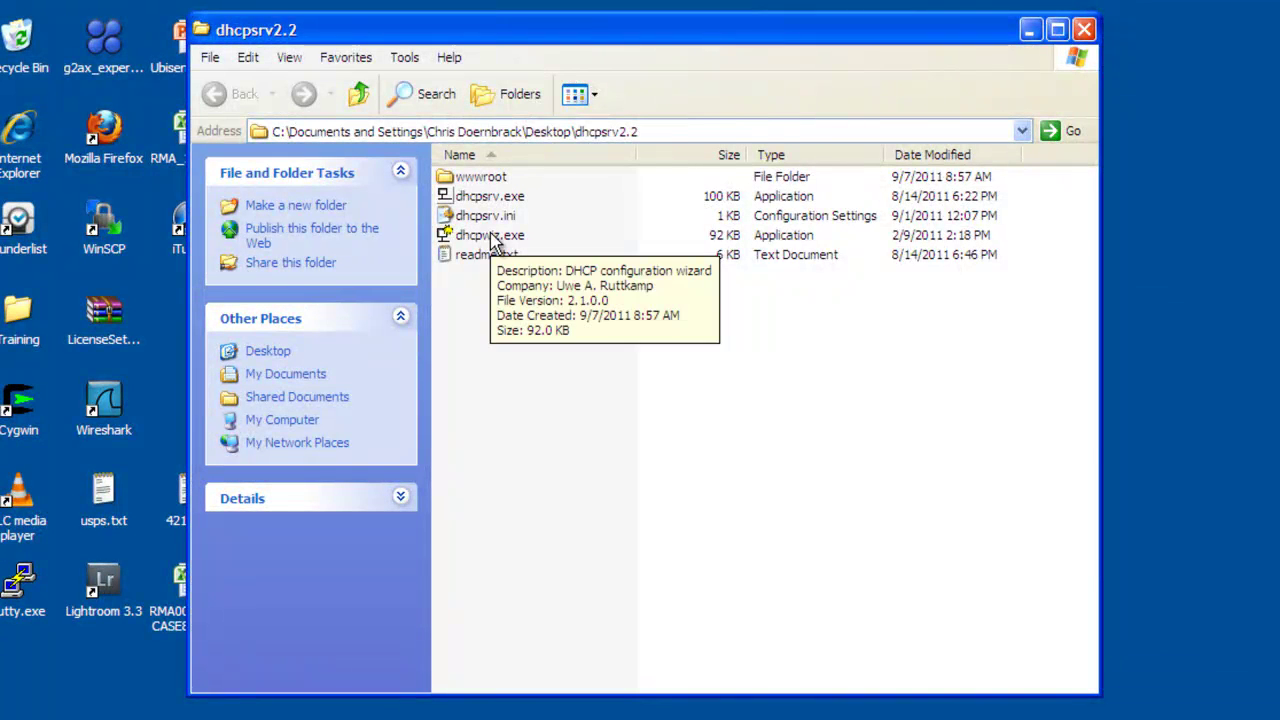
pyautogui.doubleClick(493, 236)
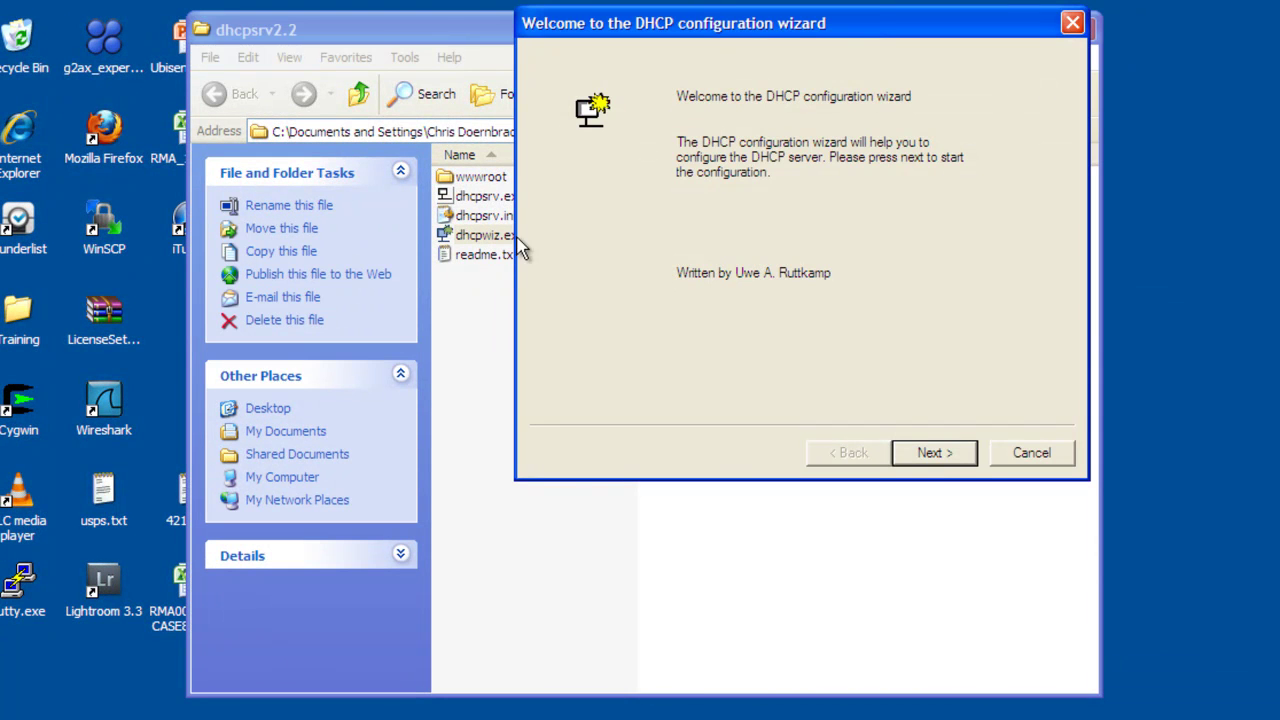
pyautogui.click(933, 463)
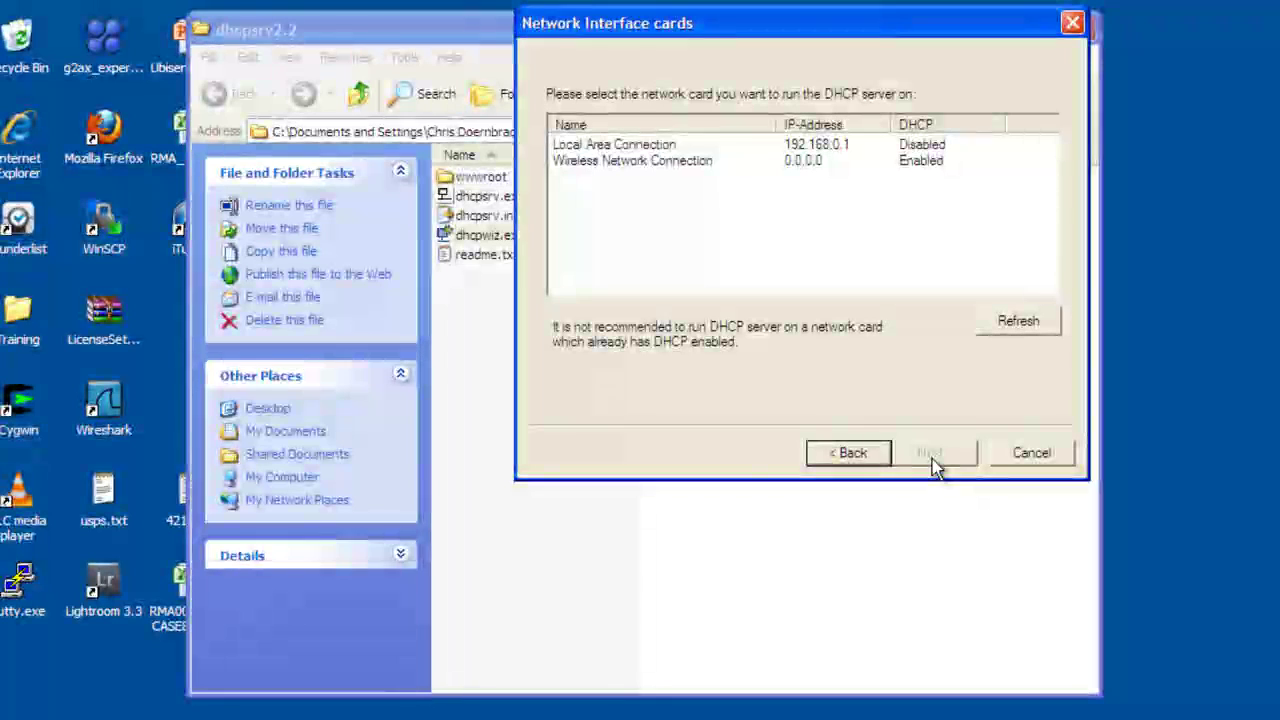
pyautogui.click(645, 147)
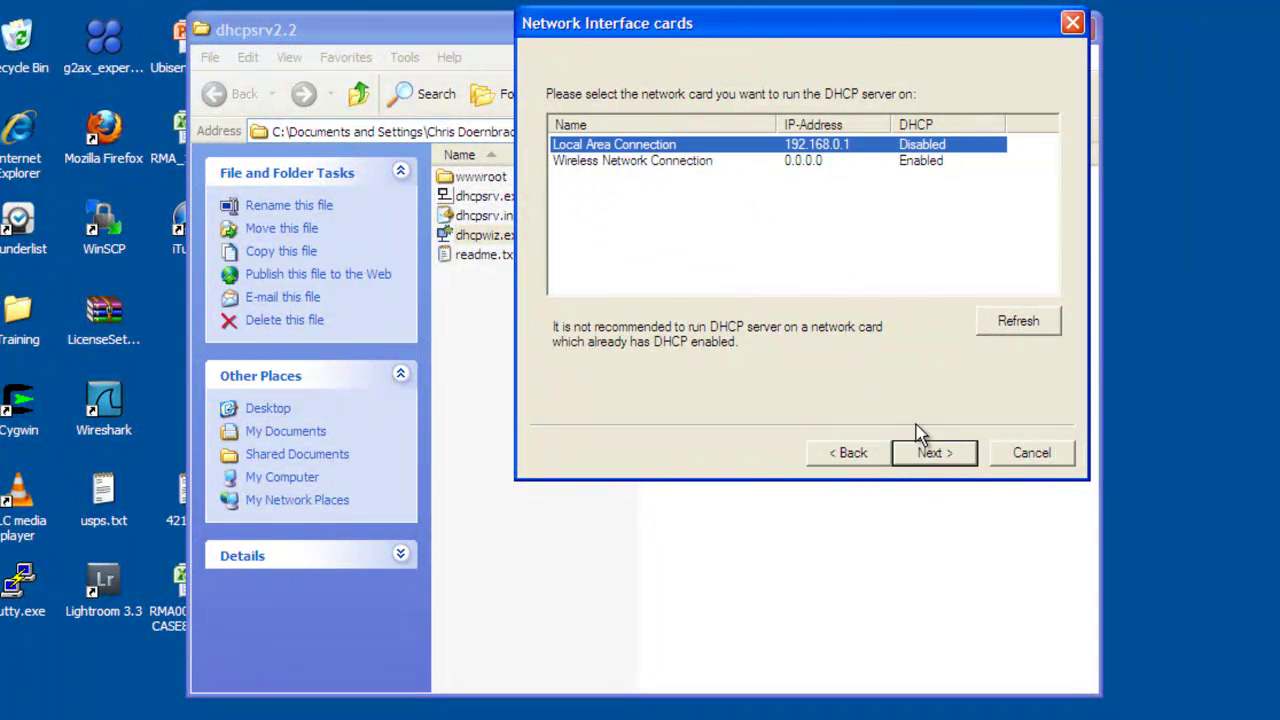
pyautogui.click(949, 453)
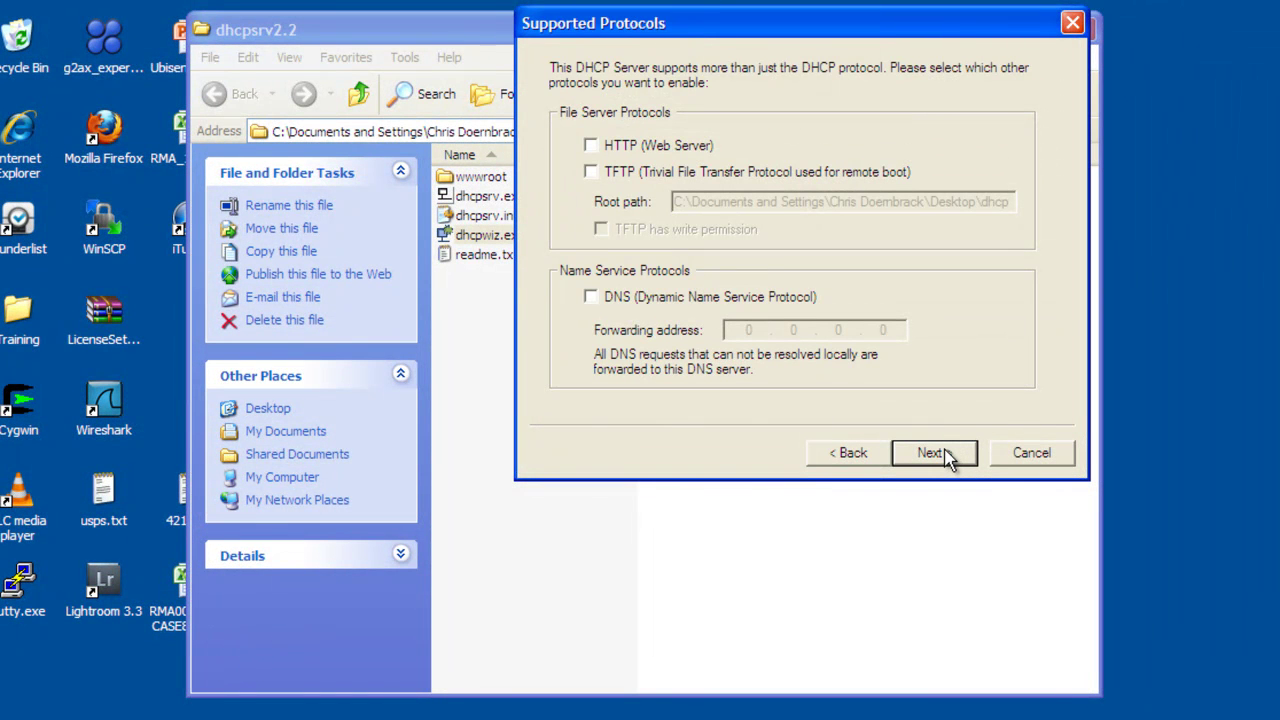
# Step: Skip extra protocols and change the pool start to 192.168.0.10, checking the subnet mask under Advanced
pyautogui.click(948, 456)
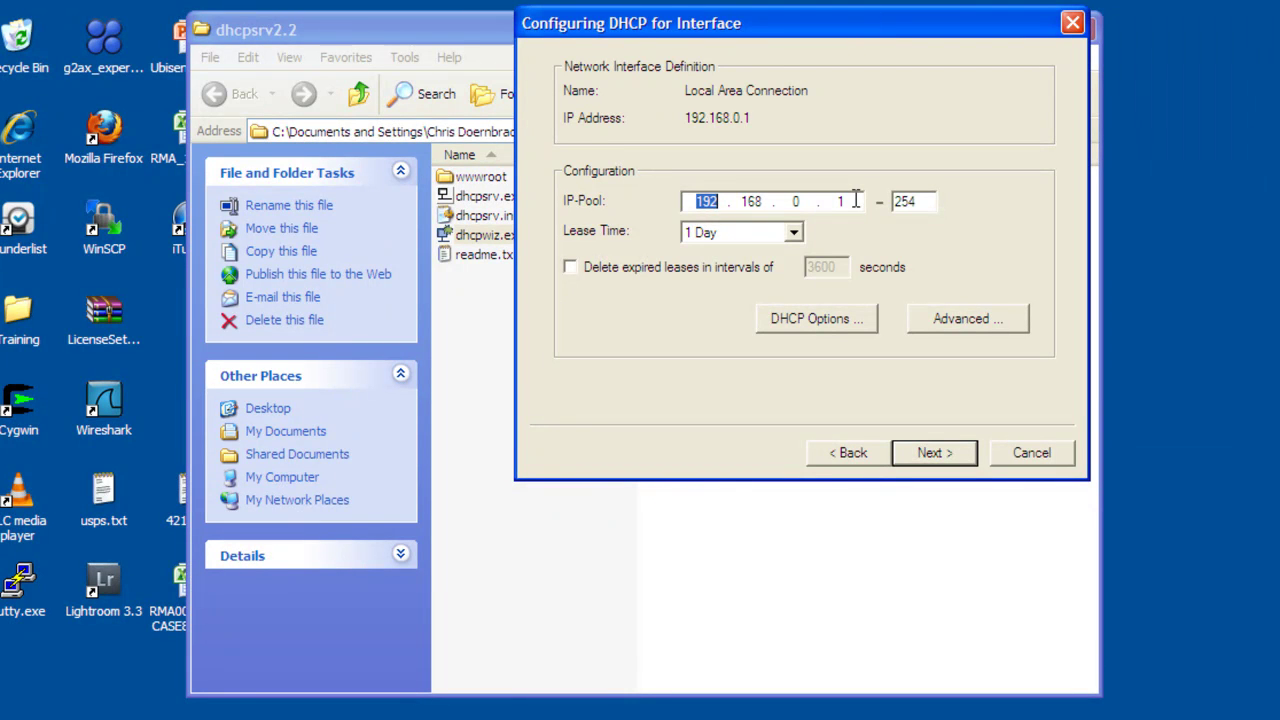
pyautogui.click(856, 200)
pyautogui.write('0')
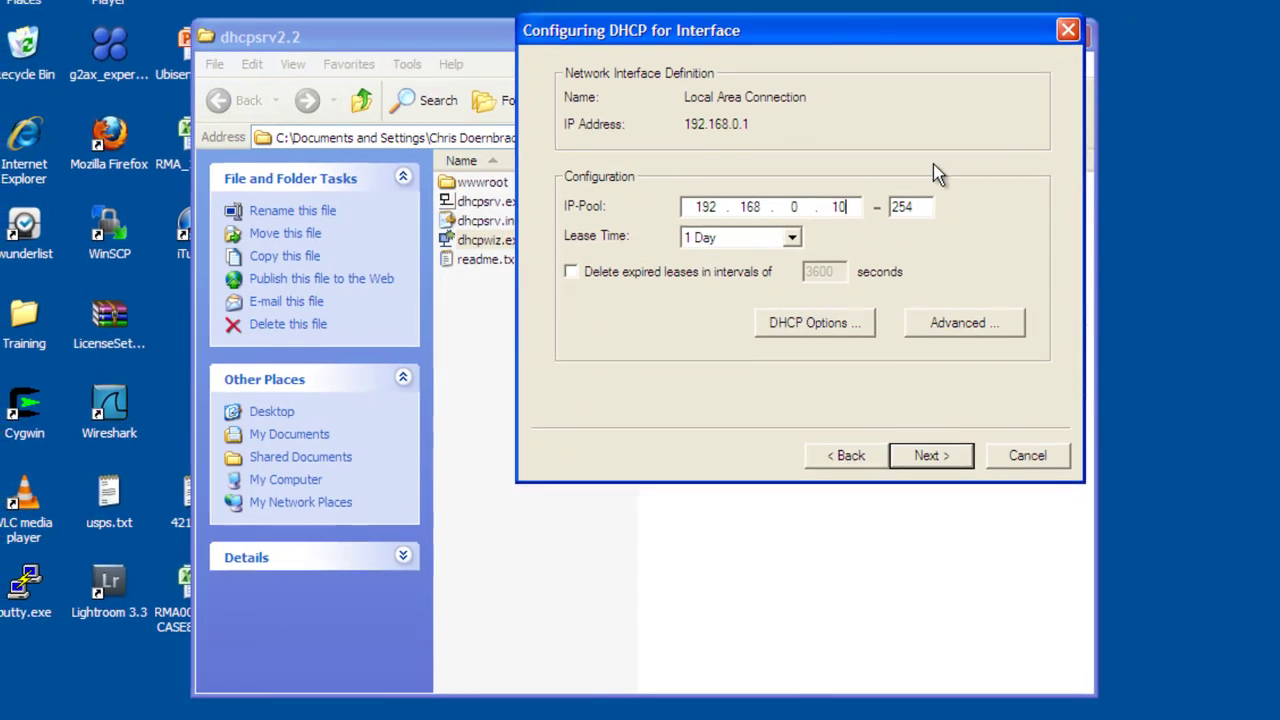
pyautogui.click(925, 360)
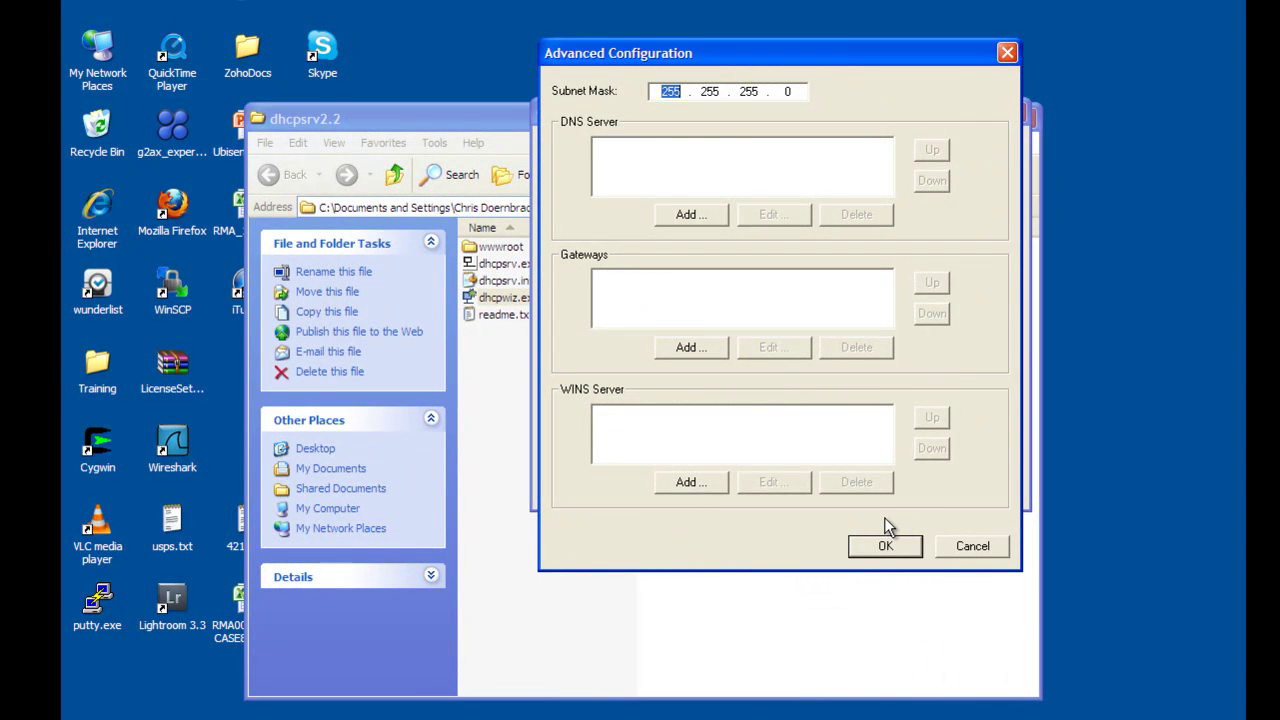
pyautogui.click(889, 550)
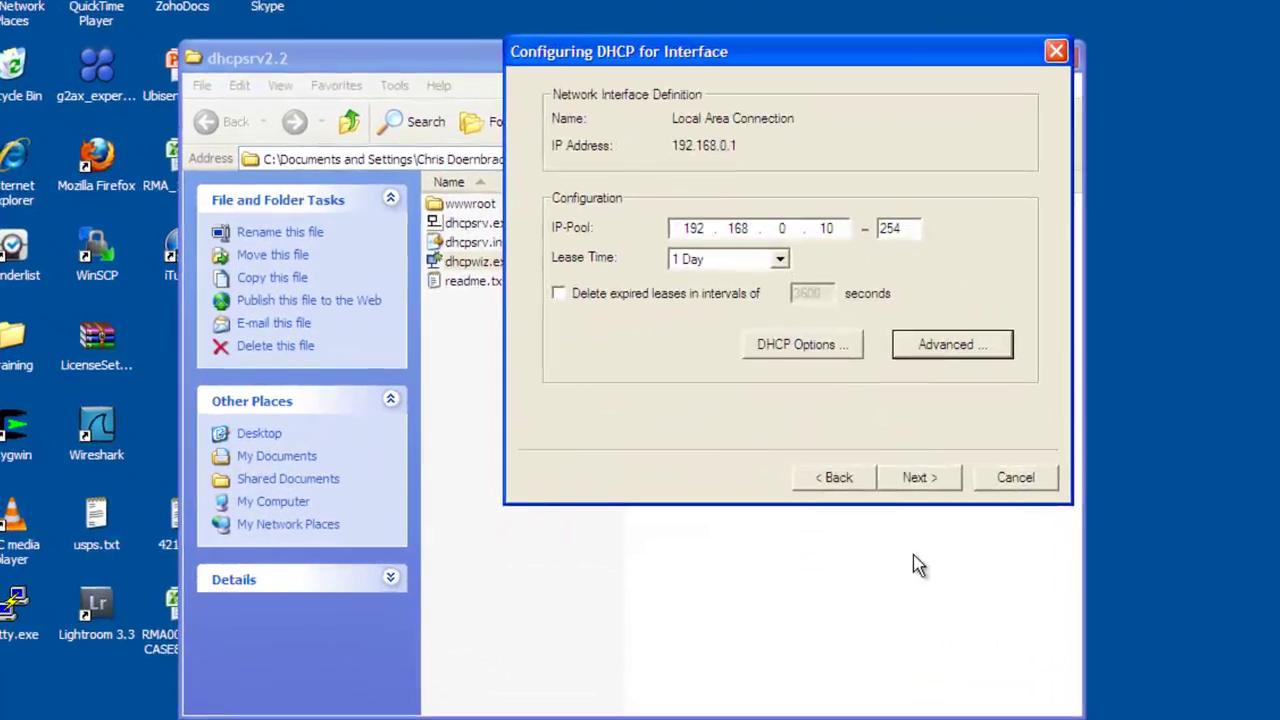
# Step: Write dhcpsrv.ini with Overwrite existing file enabled and advance to the completion page
pyautogui.click(920, 477)
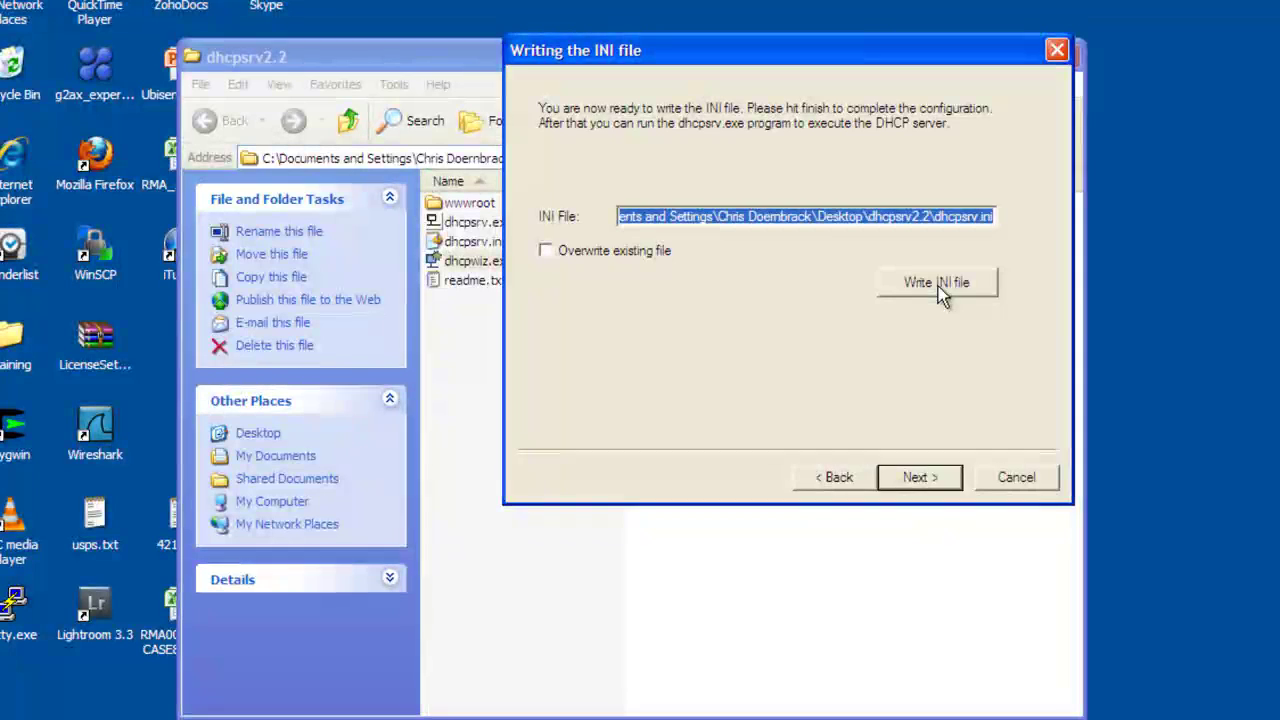
pyautogui.click(938, 286)
pyautogui.click(938, 286)
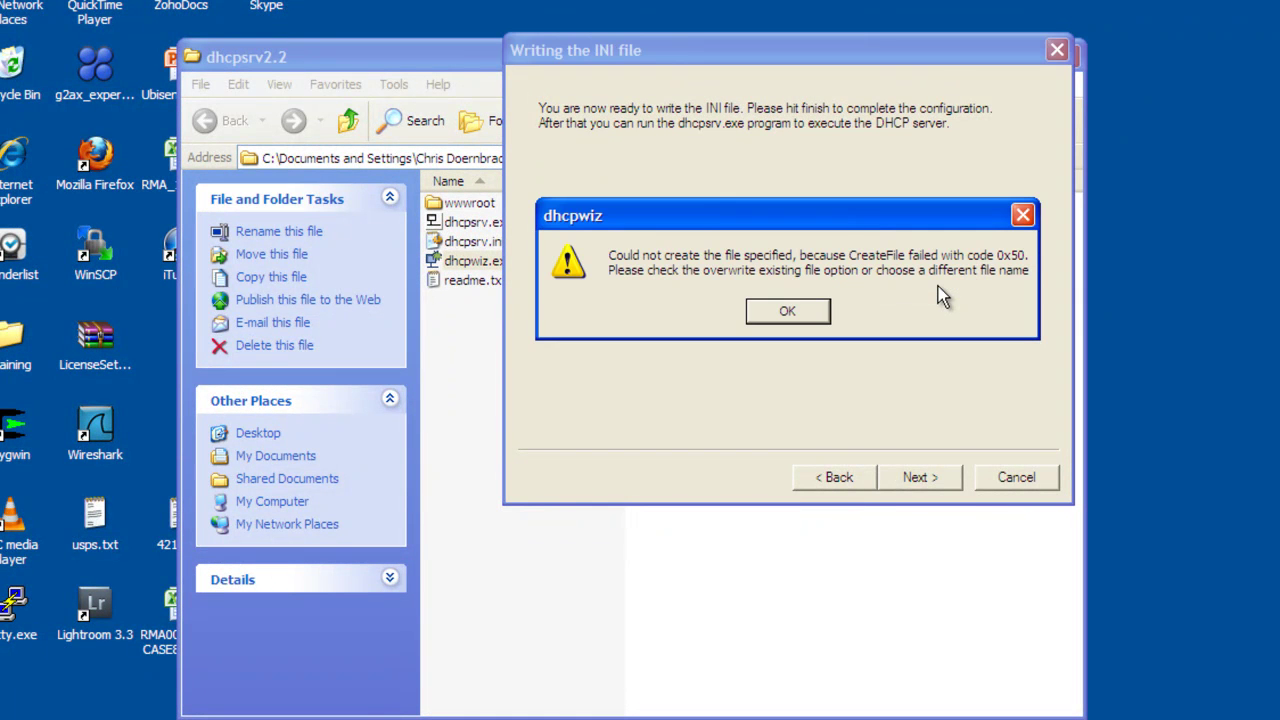
pyautogui.click(830, 311)
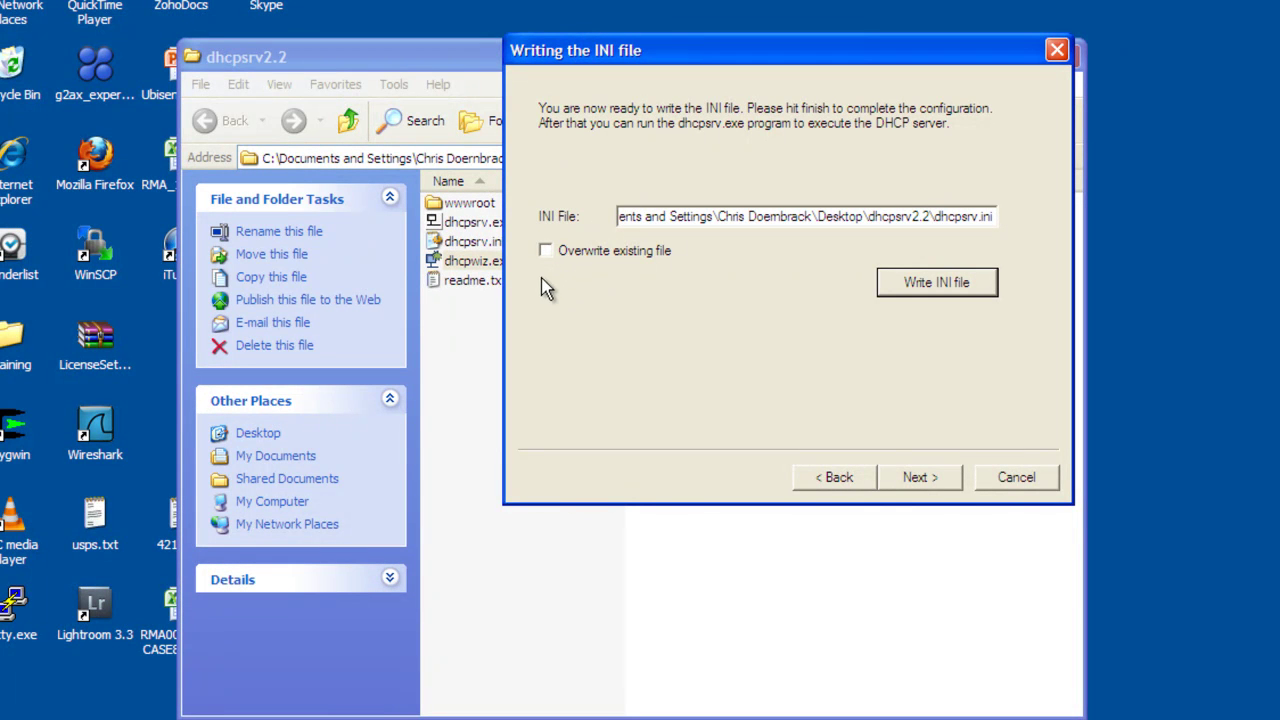
pyautogui.click(544, 251)
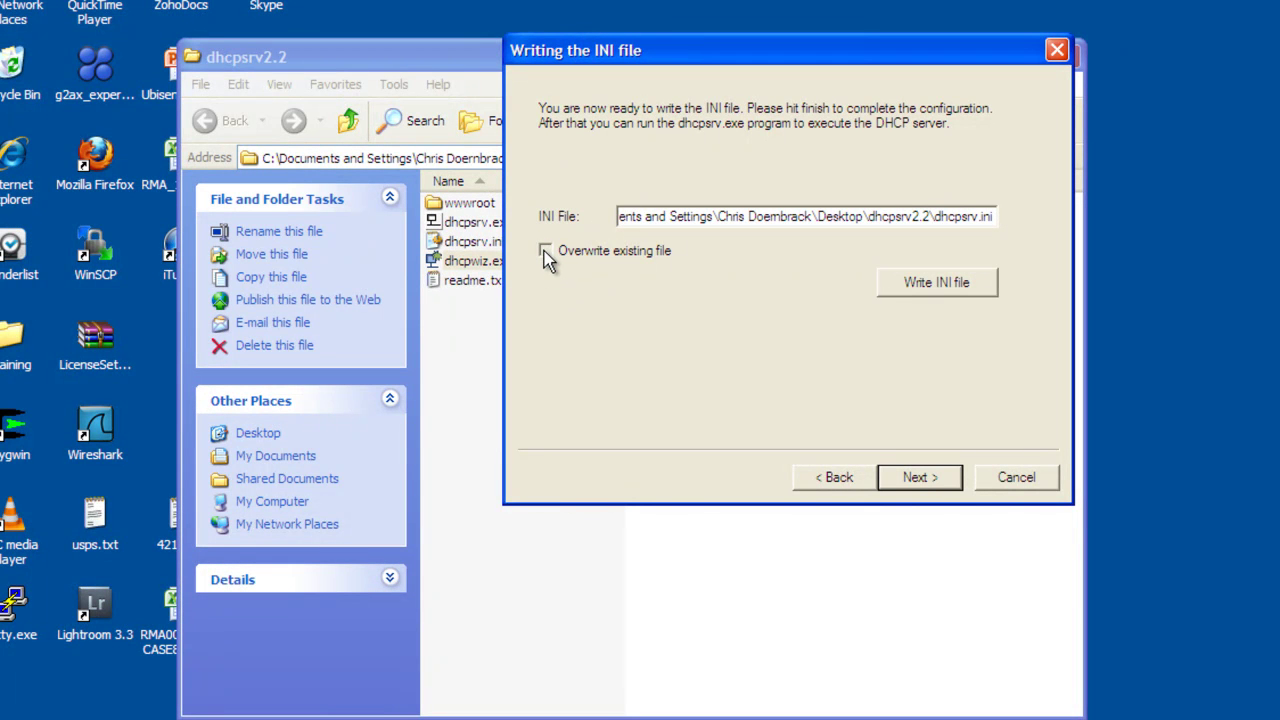
pyautogui.click(938, 286)
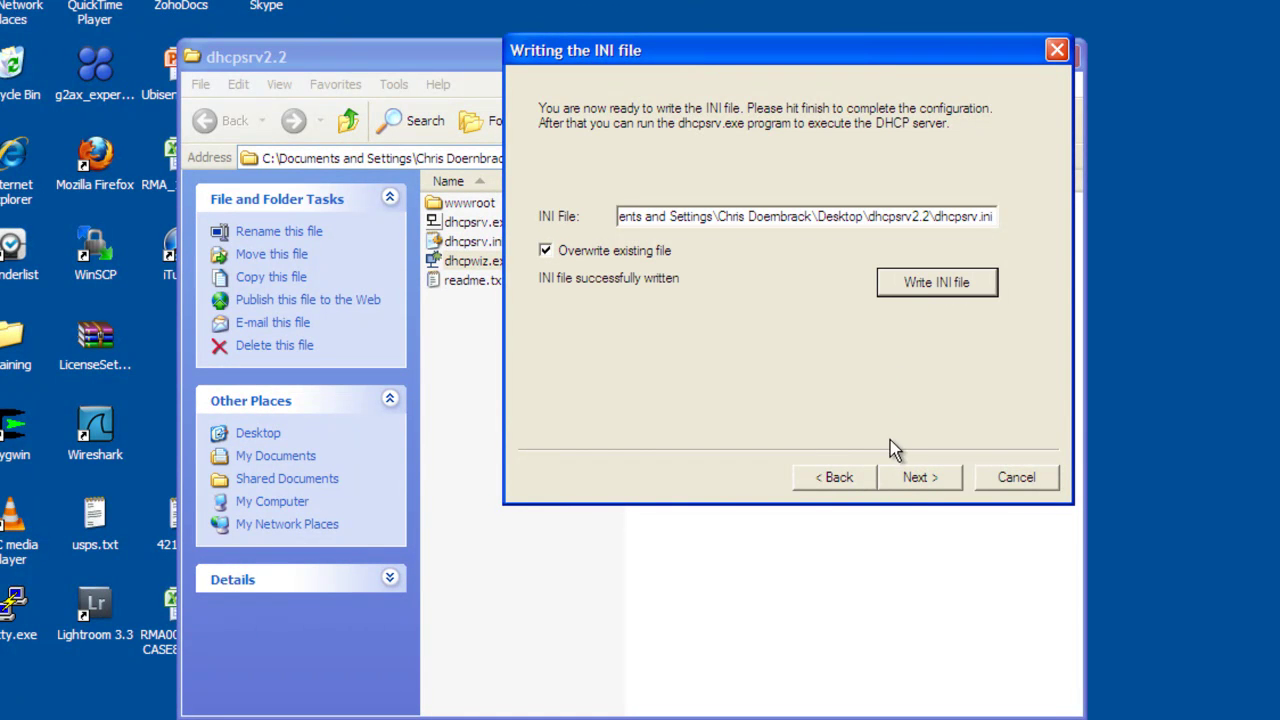
pyautogui.click(918, 480)
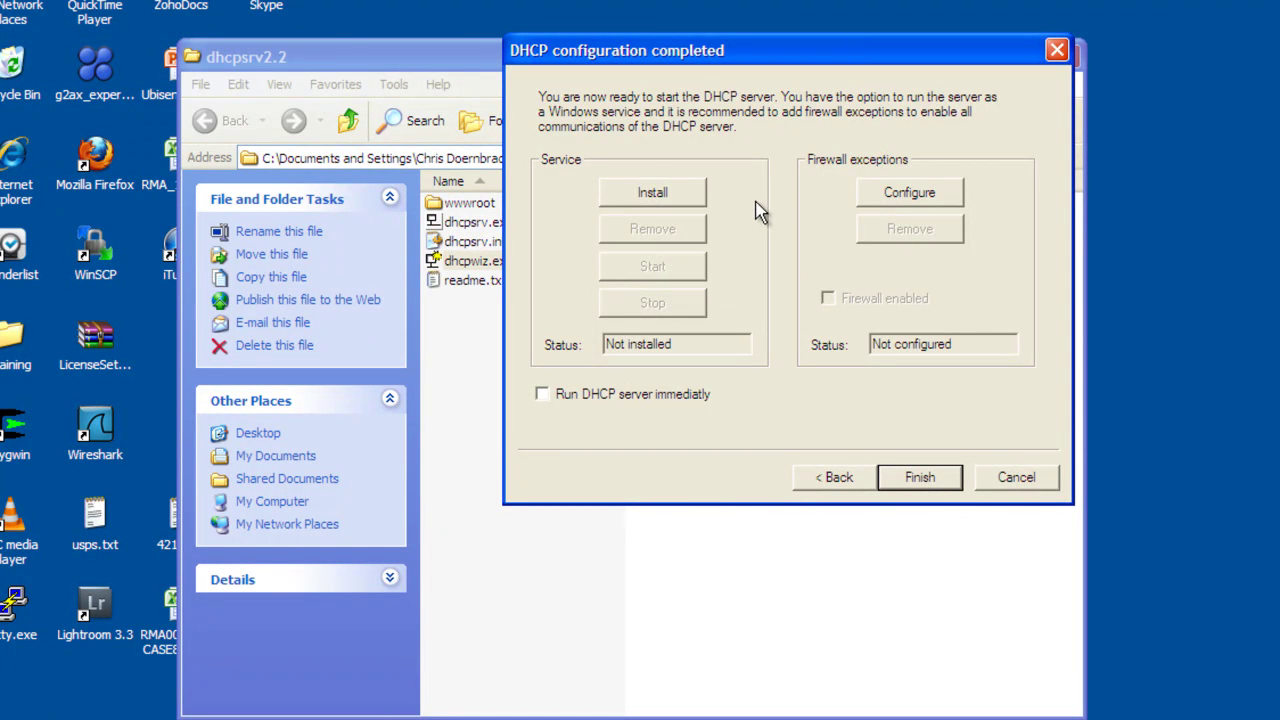
# Step: Install and start the DHCP Windows service, then finish the wizard
pyautogui.click(670, 192)
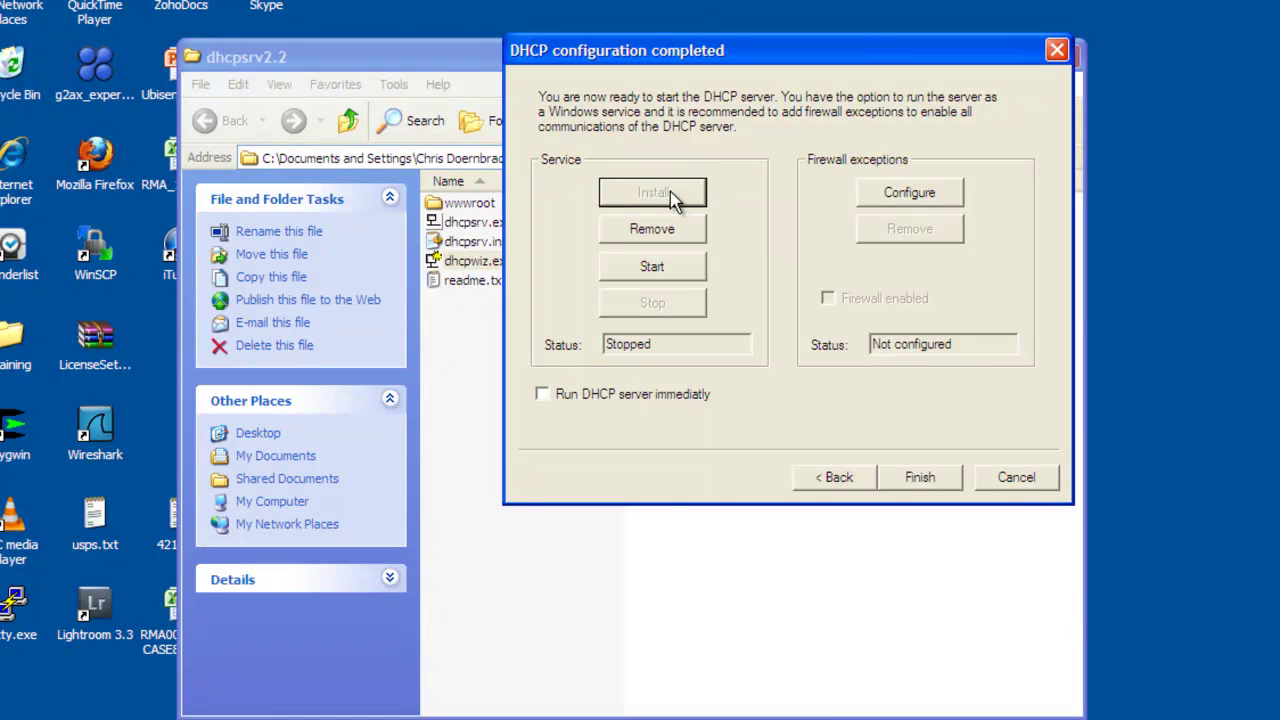
pyautogui.click(663, 267)
pyautogui.click(927, 480)
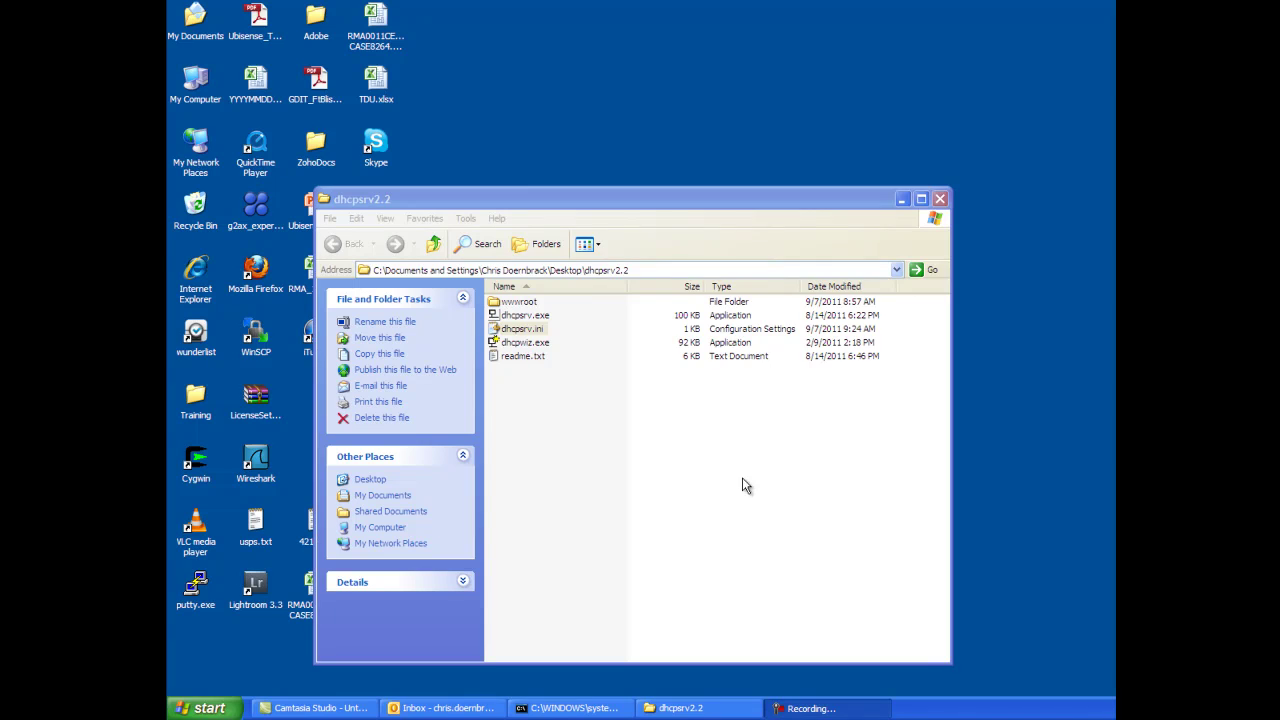
# Step: Open dhcpsrv.ini from the dhcpsrv2.2 folder to view the server settings and 192.168.0.10 lease
pyautogui.click(621, 419)
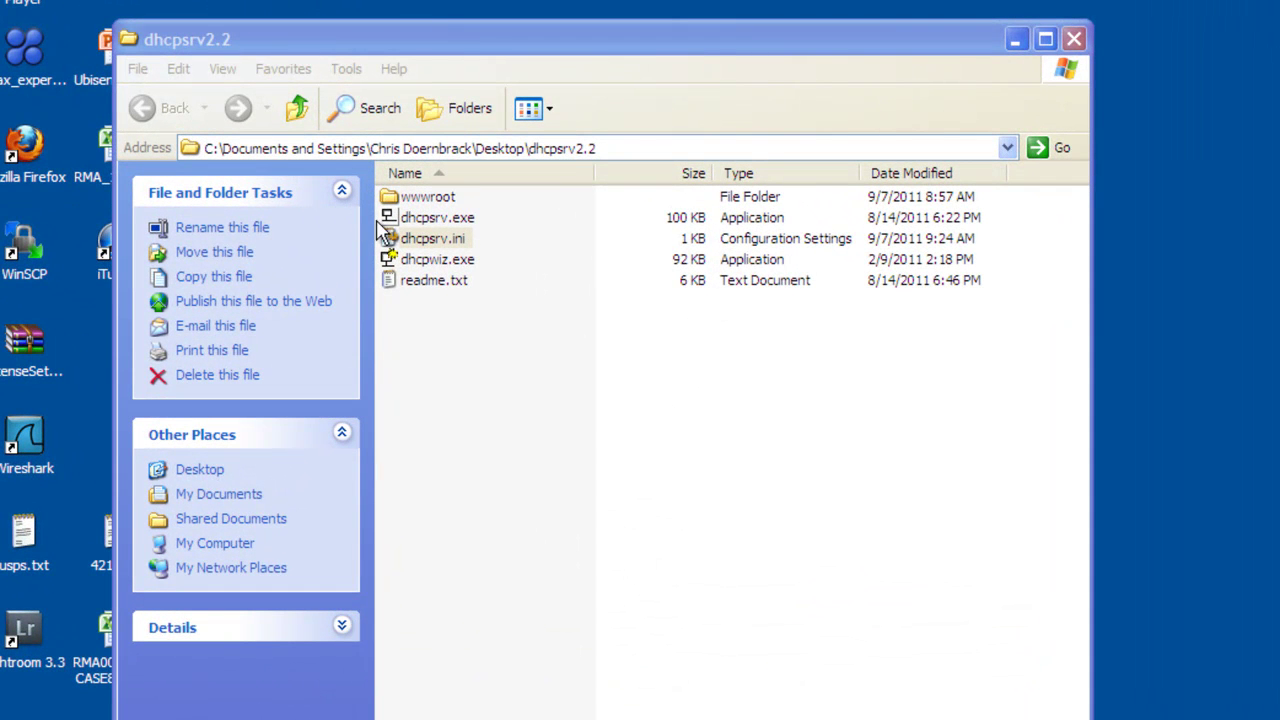
pyautogui.doubleClick(408, 242)
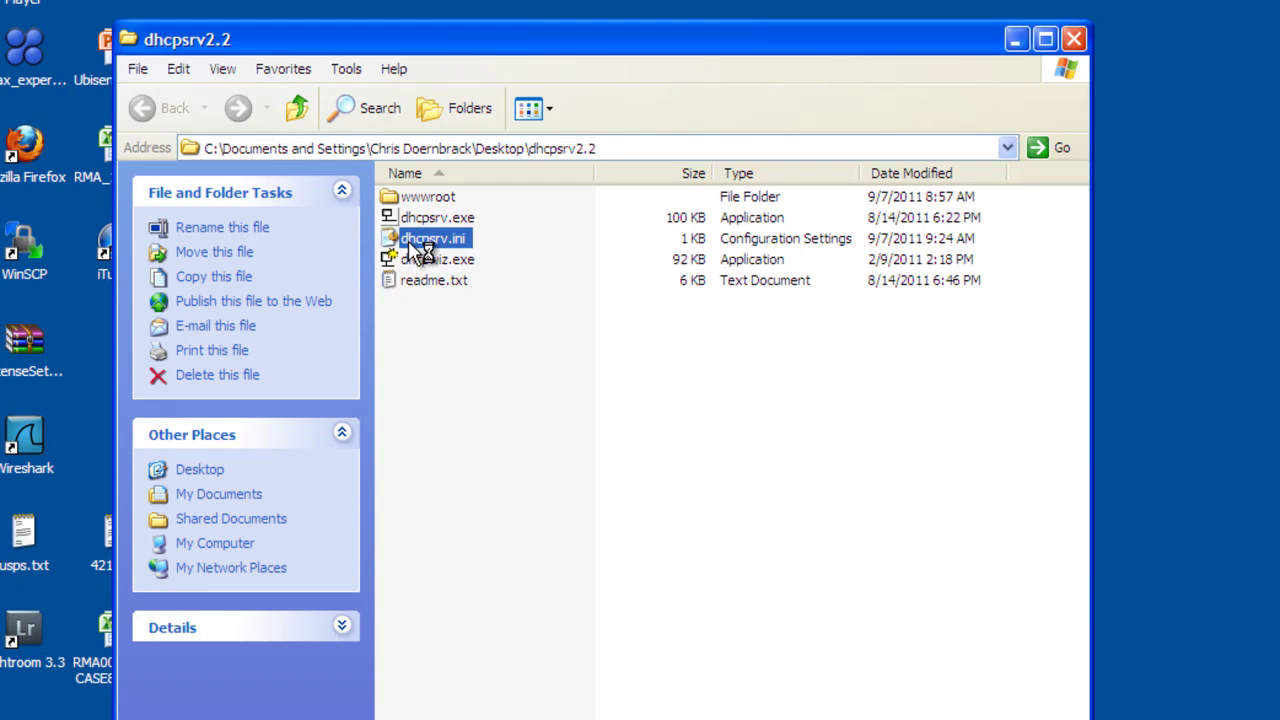